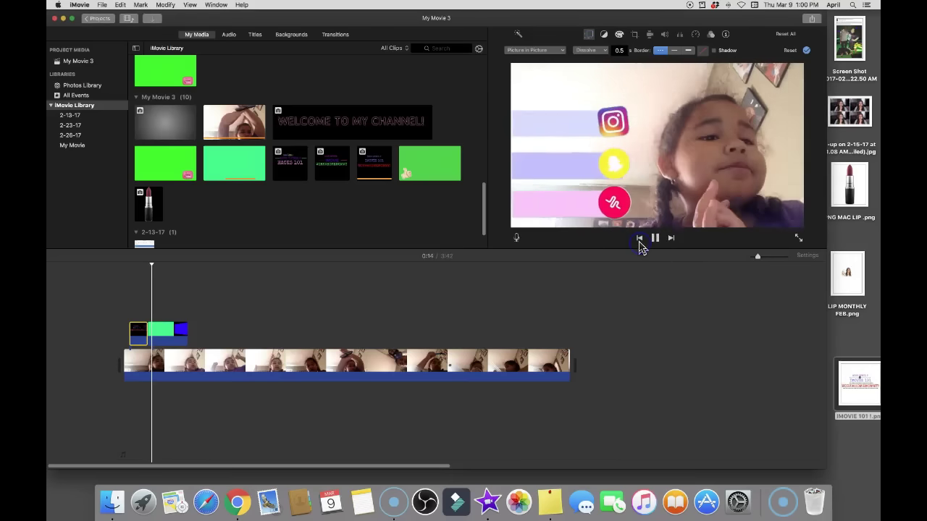
# Jump back to the start of My Movie 3 and play the opening
pyautogui.click(639, 245)
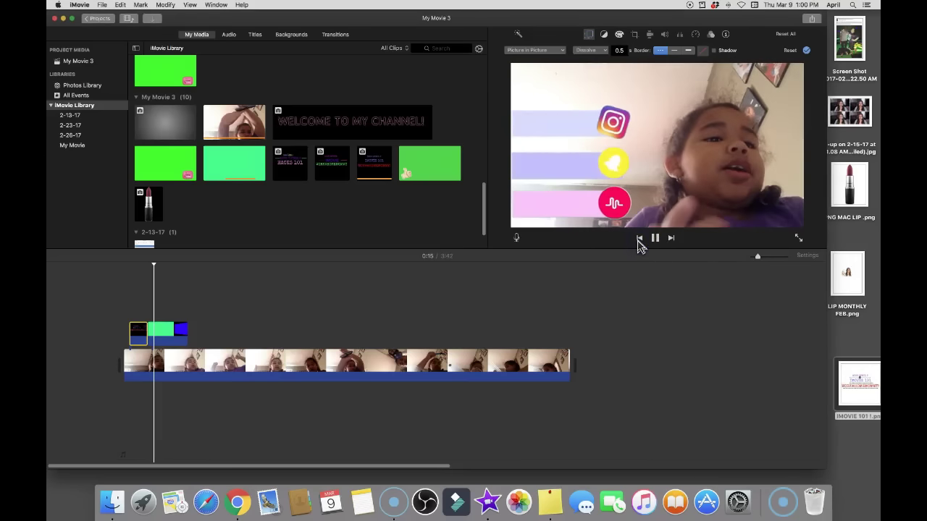
pyautogui.click(640, 241)
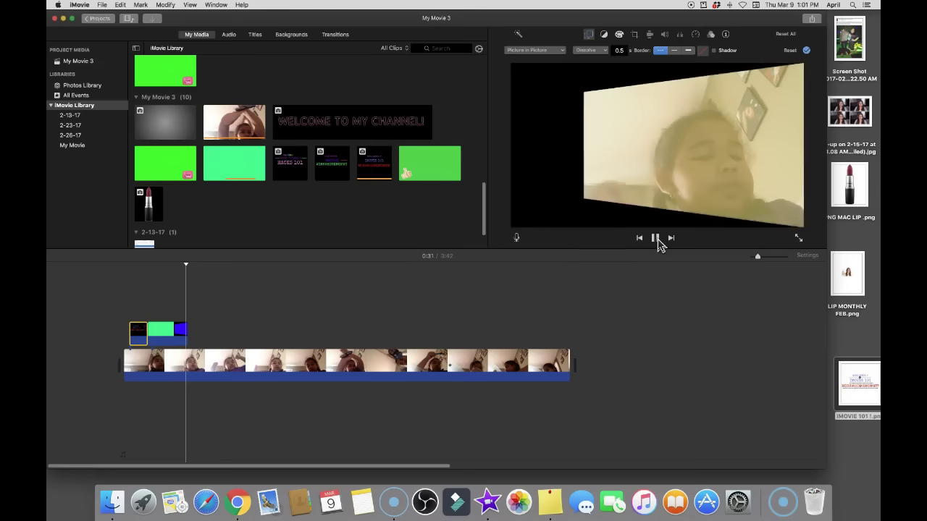
# Pause the movie playback
pyautogui.click(657, 238)
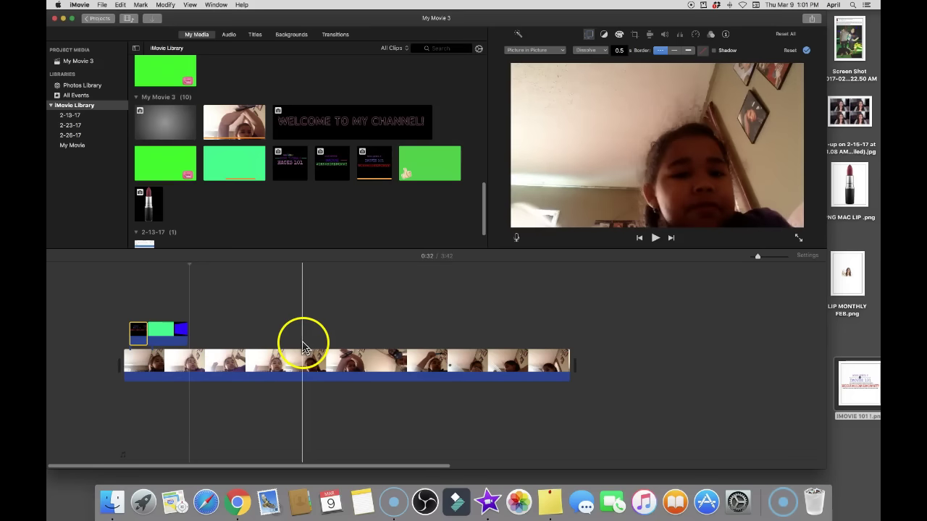
# Place the playhead near 1:29 and drag the IMOVIE 101 title overlay to it
pyautogui.click(304, 348)
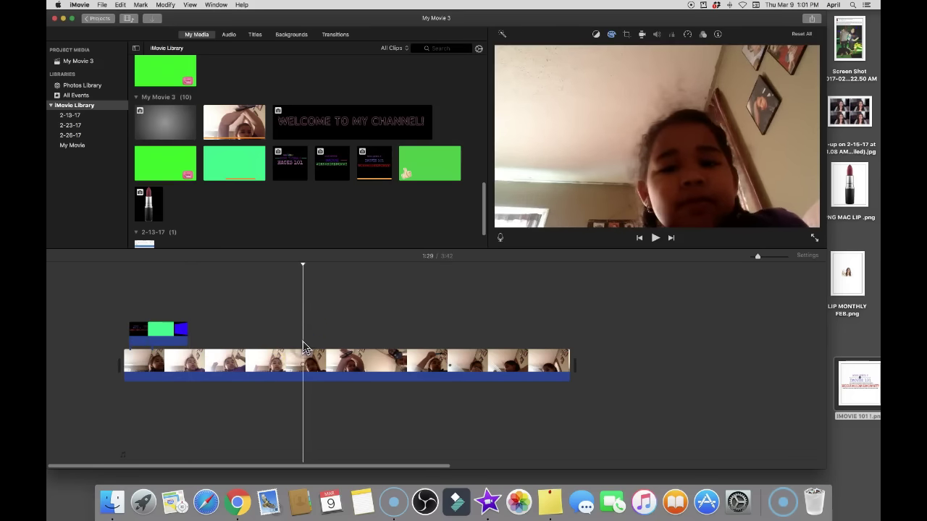
pyautogui.click(135, 330)
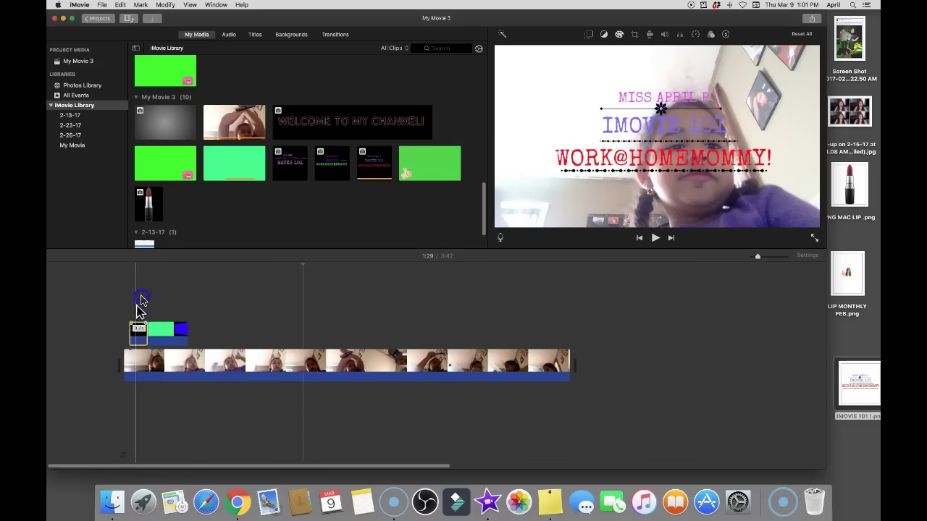
pyautogui.moveTo(140, 304); pyautogui.dragTo(310, 333)
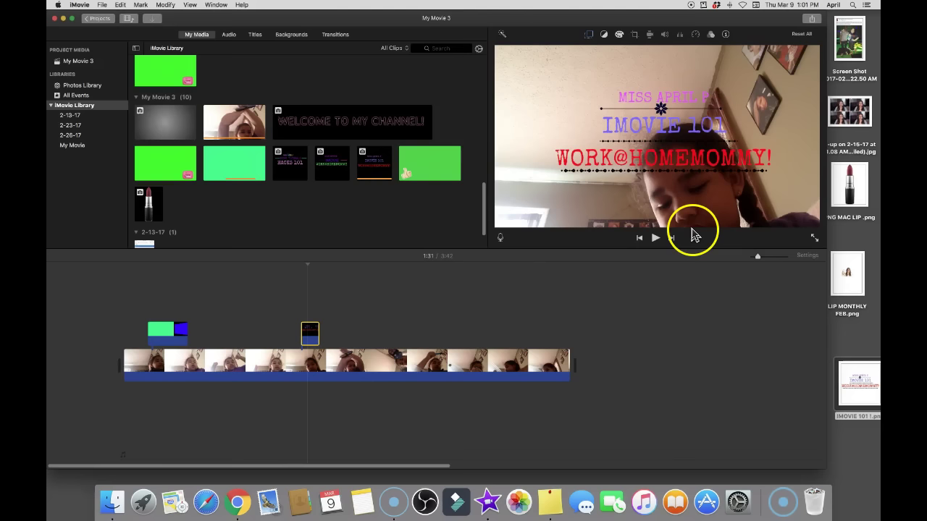
# Share the current frame as an image to the Desktop as My Movie 3.jpg, replacing the old file
pyautogui.click(812, 20)
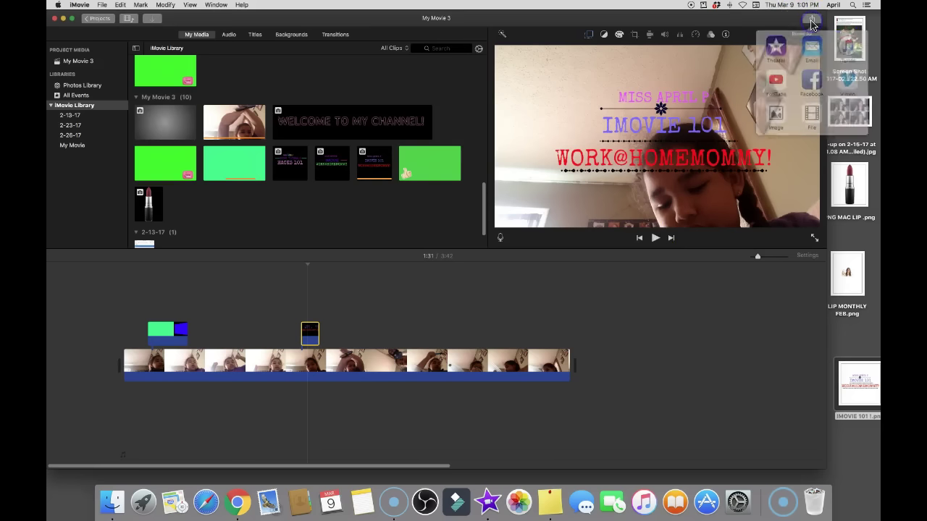
pyautogui.click(781, 111)
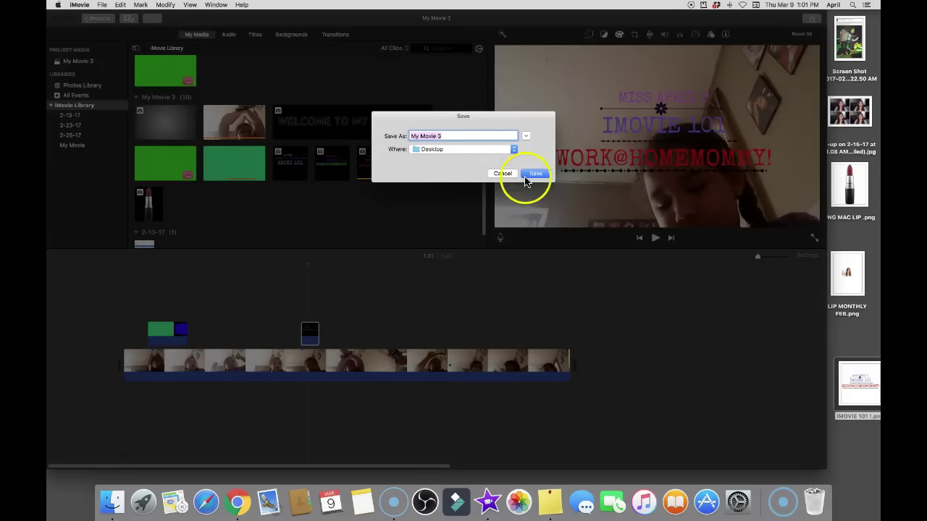
pyautogui.click(534, 174)
pyautogui.click(522, 174)
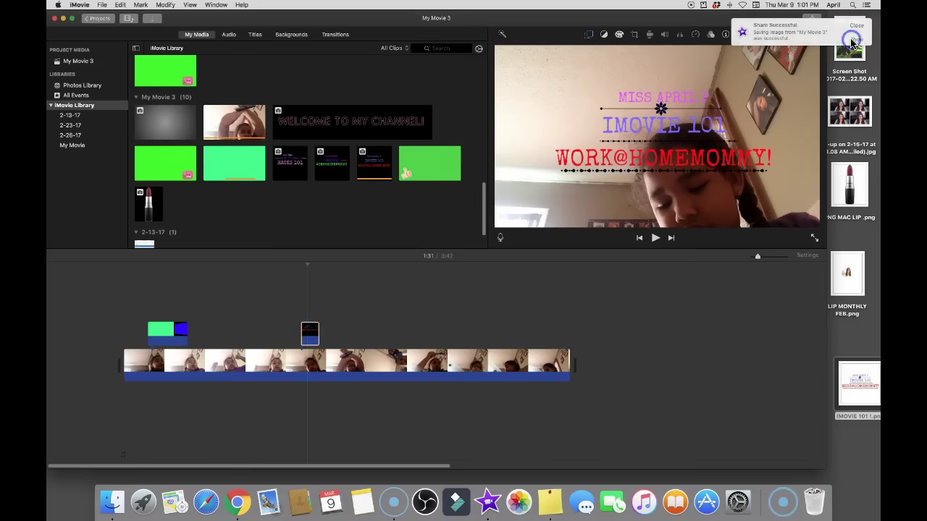
pyautogui.click(855, 29)
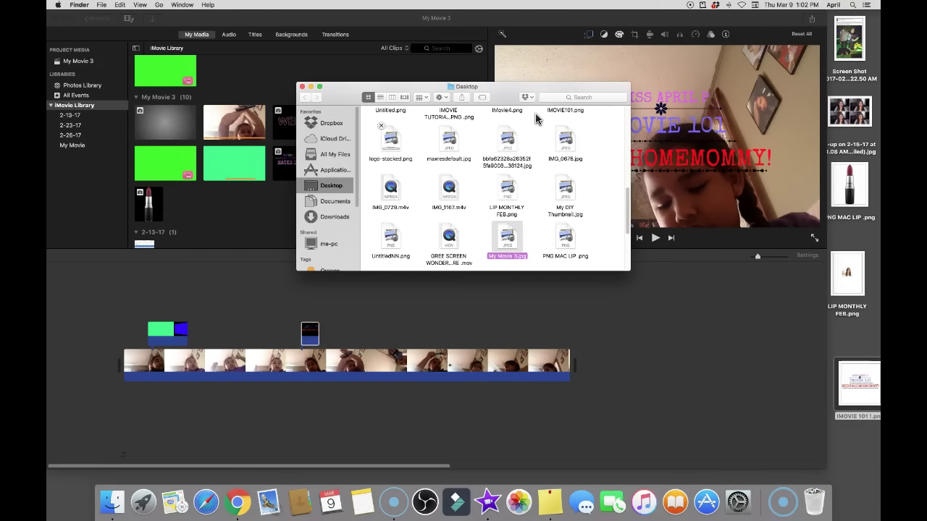
# Open My Movie 3.jpg from the Finder's Desktop folder
pyautogui.rightClick(508, 241)
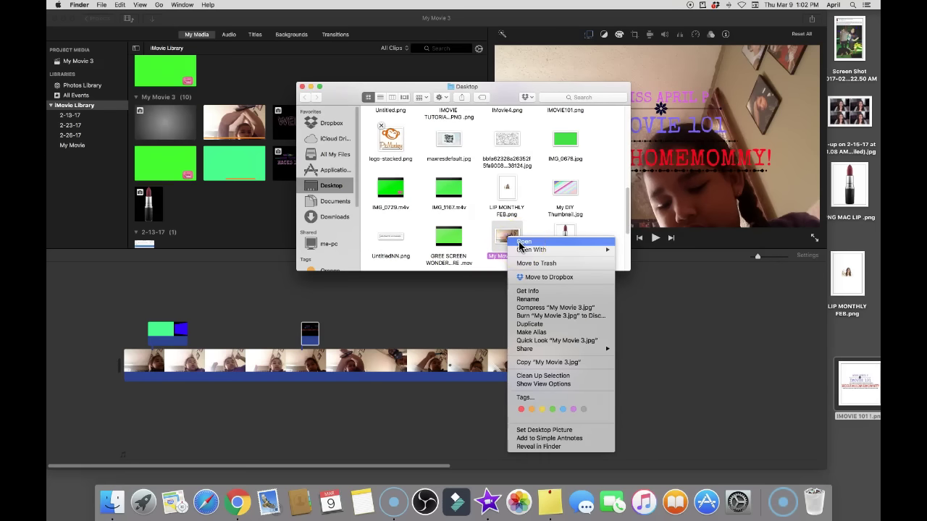
pyautogui.click(520, 243)
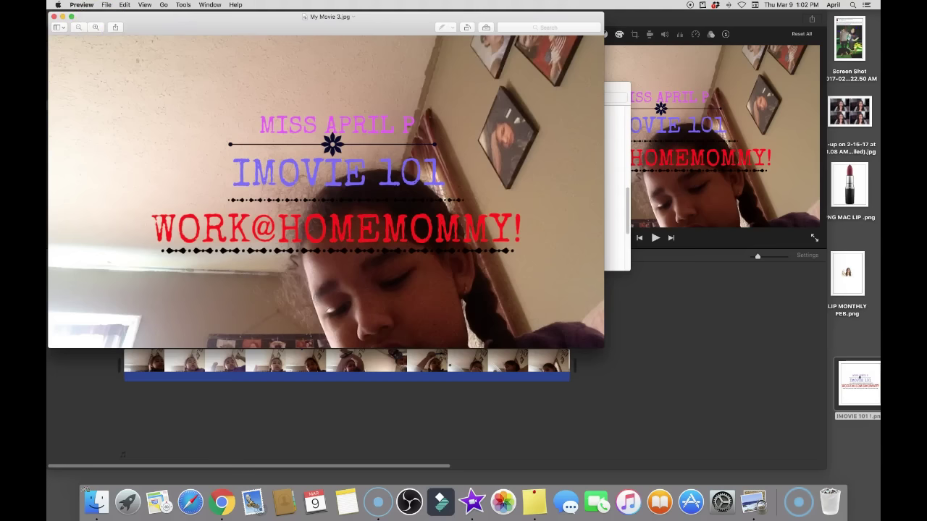
# Move the Preview window to view My Movie 3.jpg, then close it
pyautogui.moveTo(252, 16); pyautogui.dragTo(376, 66)
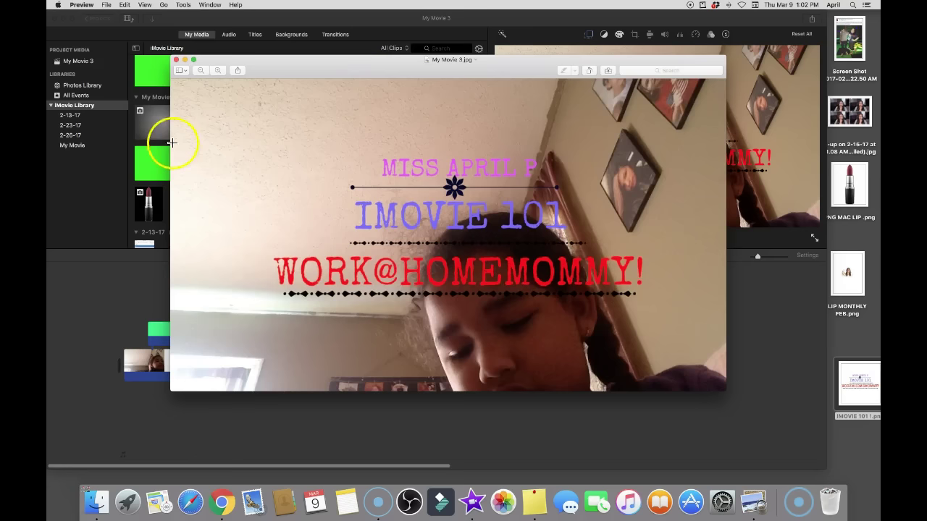
pyautogui.click(178, 59)
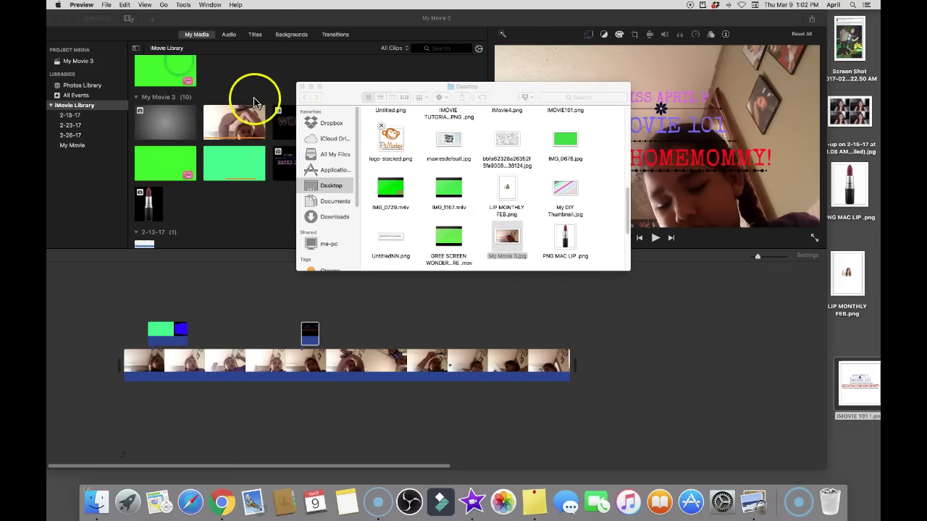
# Close the Desktop folder and move the IMOVIE 101 title overlay back to the movie's start
pyautogui.click(302, 87)
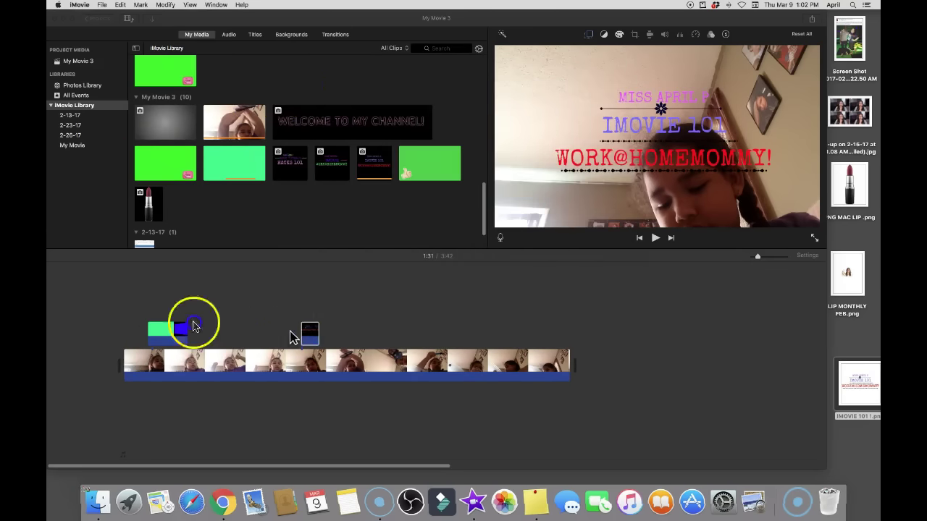
pyautogui.click(193, 321)
pyautogui.moveTo(310, 333); pyautogui.dragTo(132, 333)
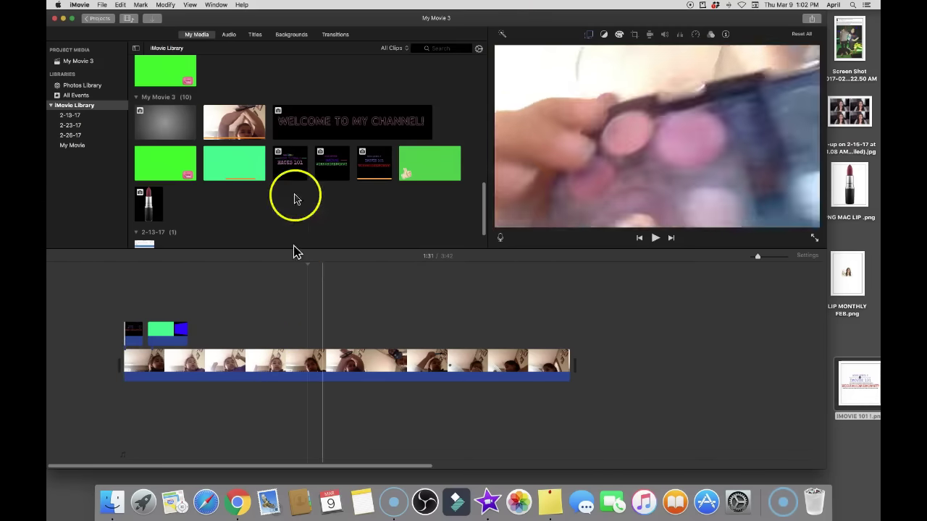
# Import LIP MONTHLY FEB.png from the desktop and place it above the video near 1:10
pyautogui.click(847, 284)
pyautogui.moveTo(849, 287); pyautogui.dragTo(611, 316)
pyautogui.moveTo(596, 347); pyautogui.dragTo(289, 331)
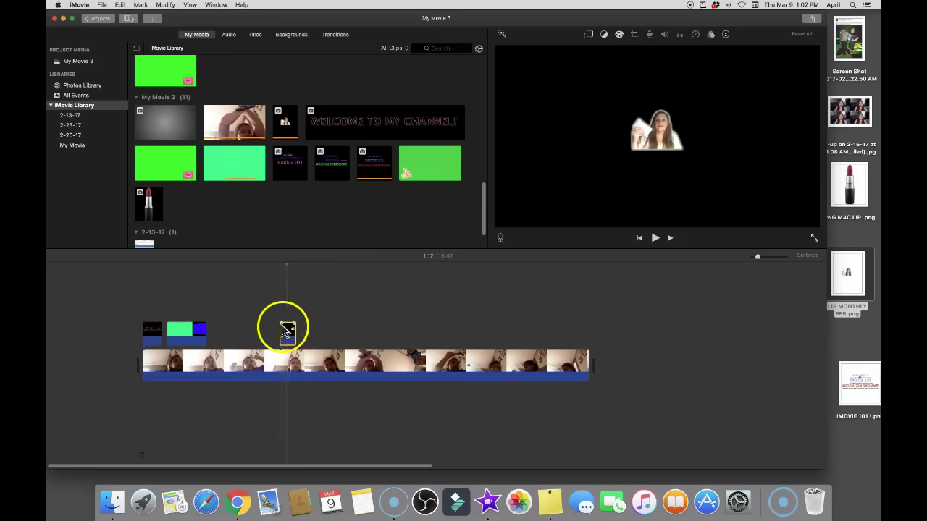
# Set the presenter image clip's video overlay to Picture in Picture
pyautogui.click(287, 331)
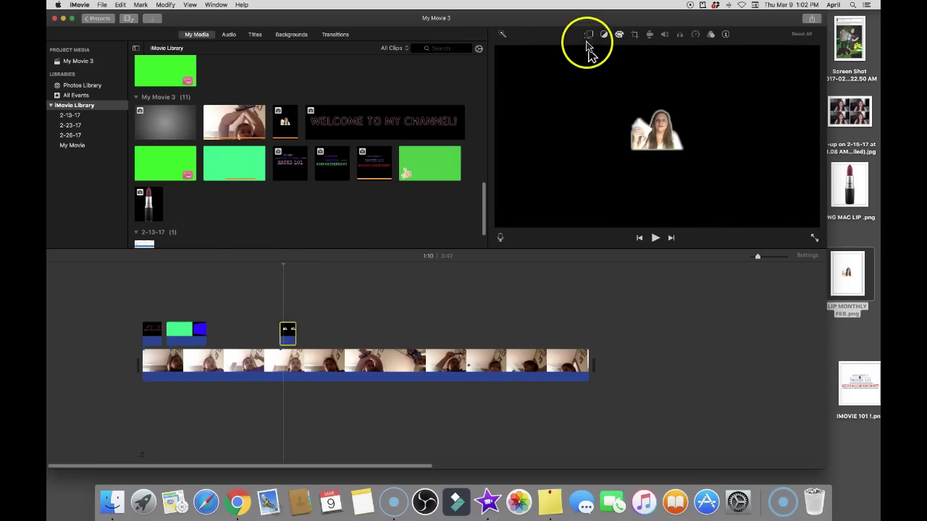
pyautogui.click(588, 35)
pyautogui.click(543, 50)
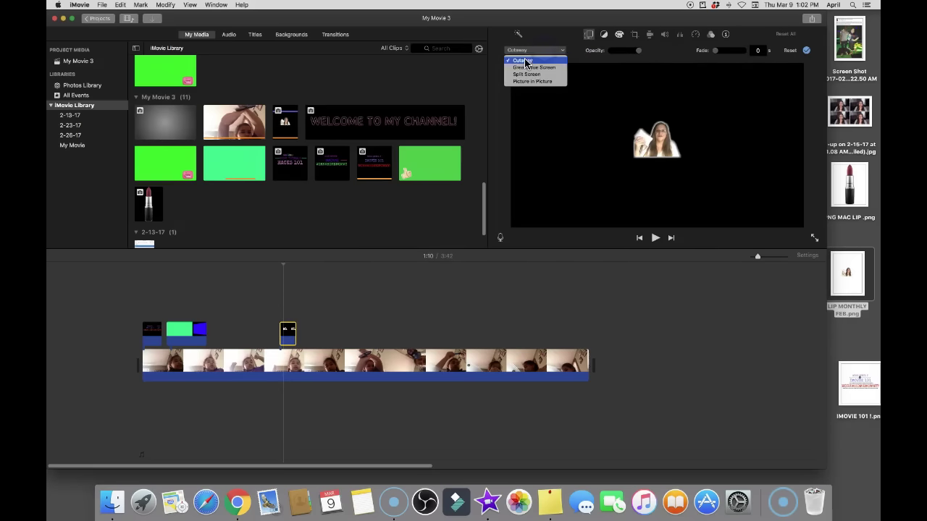
pyautogui.click(529, 81)
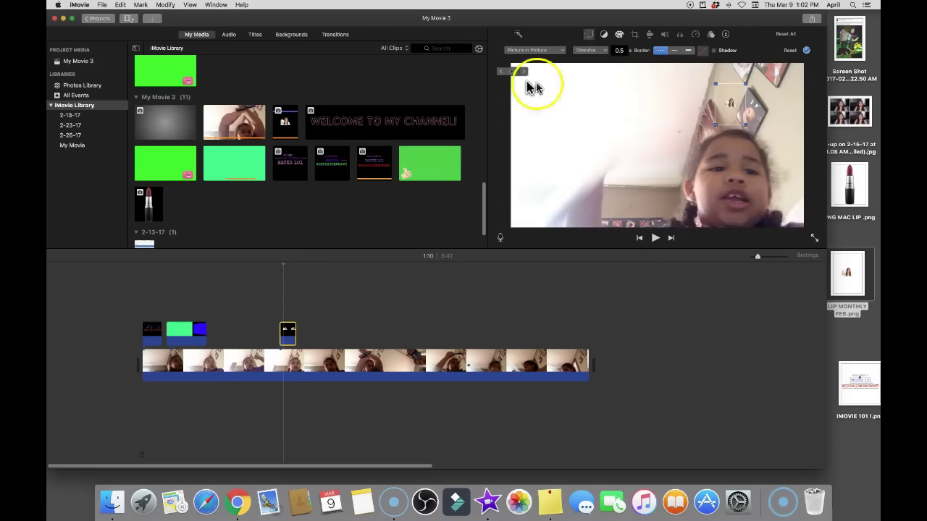
# Resize and position the presenter inset in the upper-left, and shorten its overlay clip
pyautogui.moveTo(730, 105); pyautogui.dragTo(656, 178)
pyautogui.moveTo(600, 161); pyautogui.dragTo(559, 124)
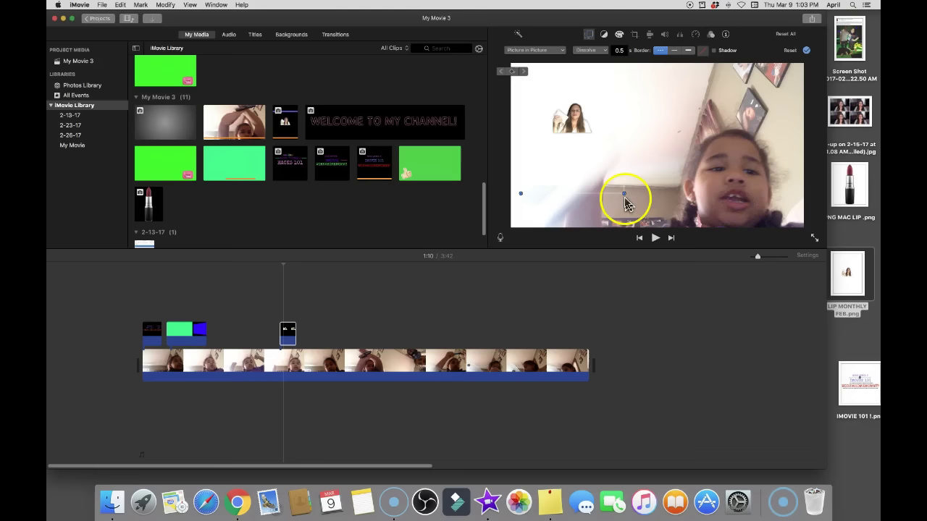
pyautogui.moveTo(624, 194); pyautogui.dragTo(693, 259)
pyautogui.moveTo(606, 163); pyautogui.dragTo(566, 113)
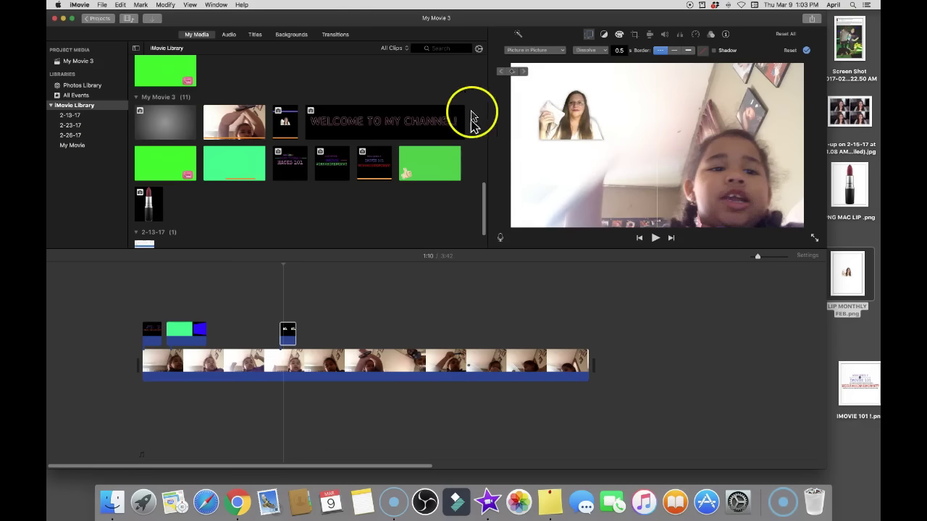
pyautogui.click(515, 75)
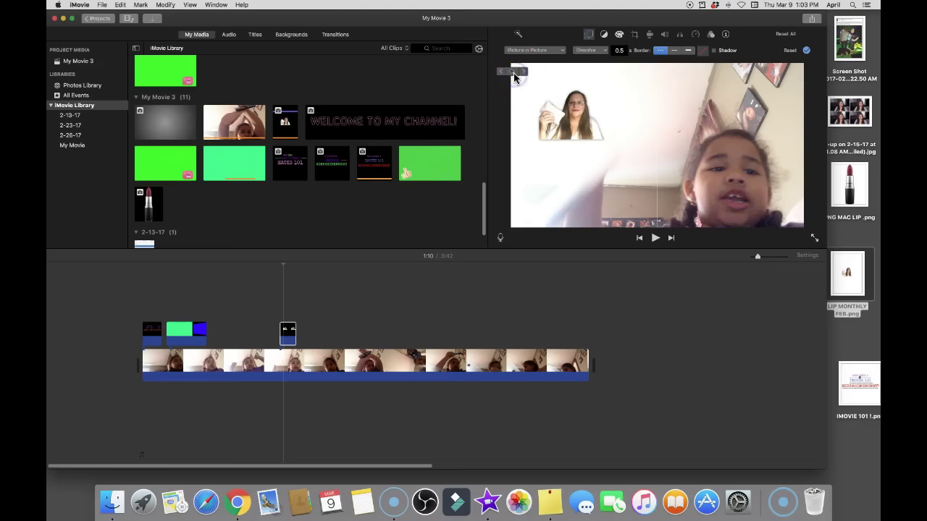
pyautogui.click(533, 138)
pyautogui.moveTo(644, 225); pyautogui.dragTo(291, 335)
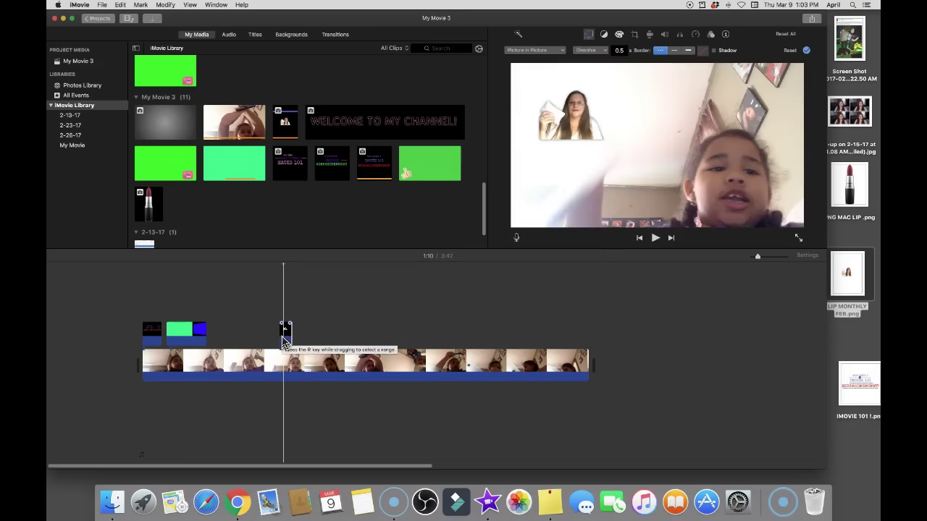
# Play the section from about 1:10 showing the presenter inset, pausing near 1:16
pyautogui.moveTo(283, 339); pyautogui.dragTo(656, 245)
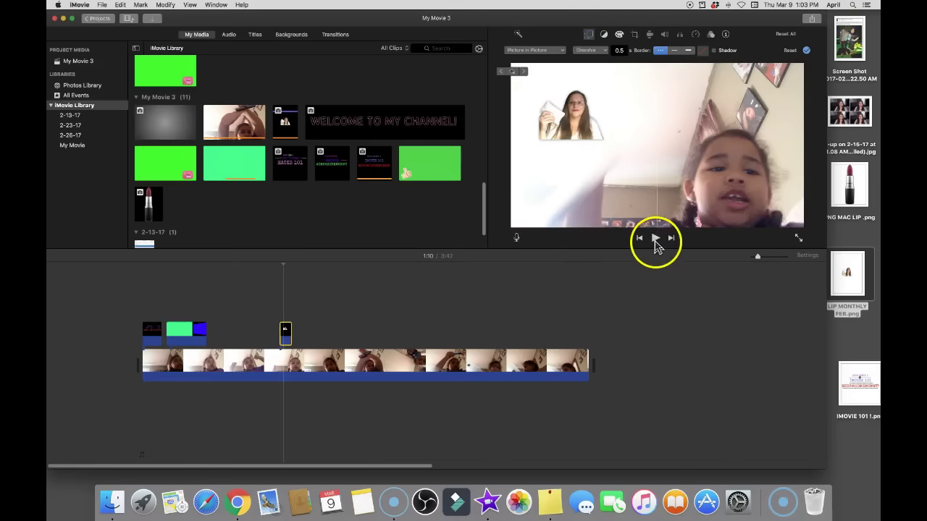
pyautogui.click(656, 242)
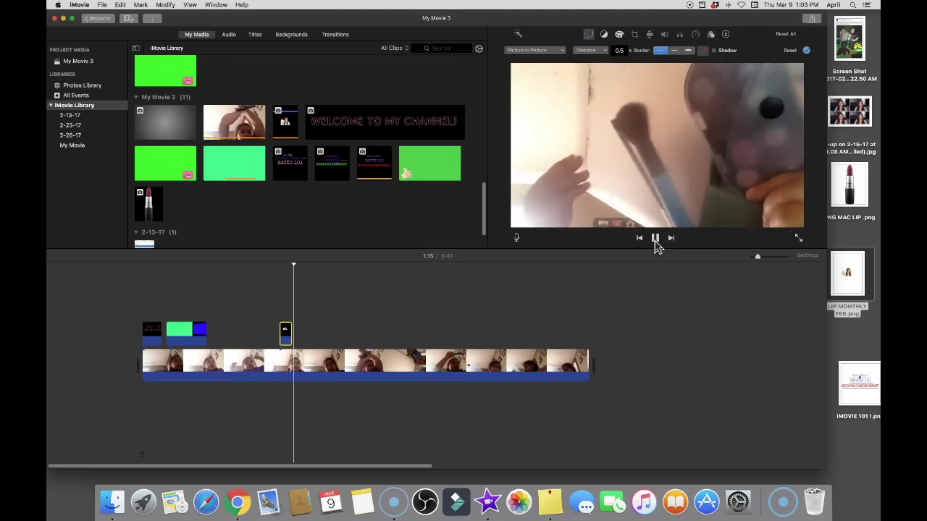
pyautogui.click(656, 242)
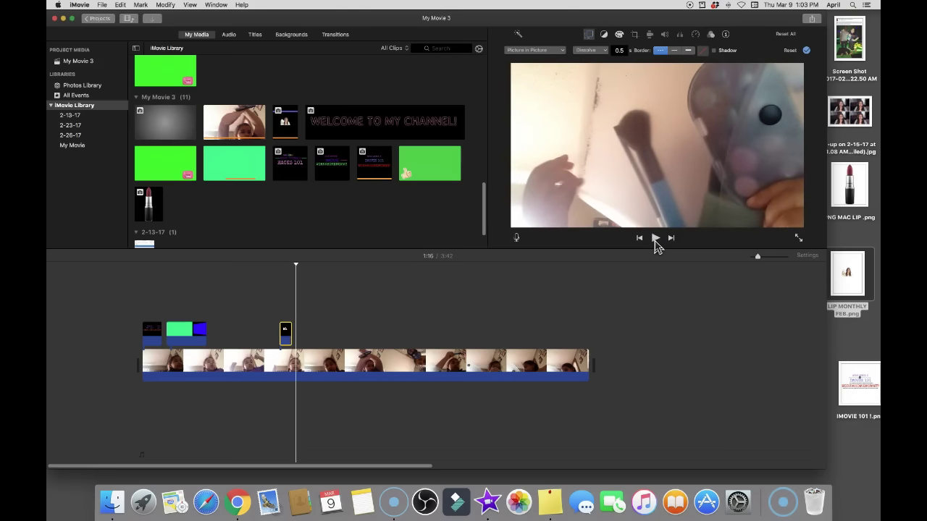